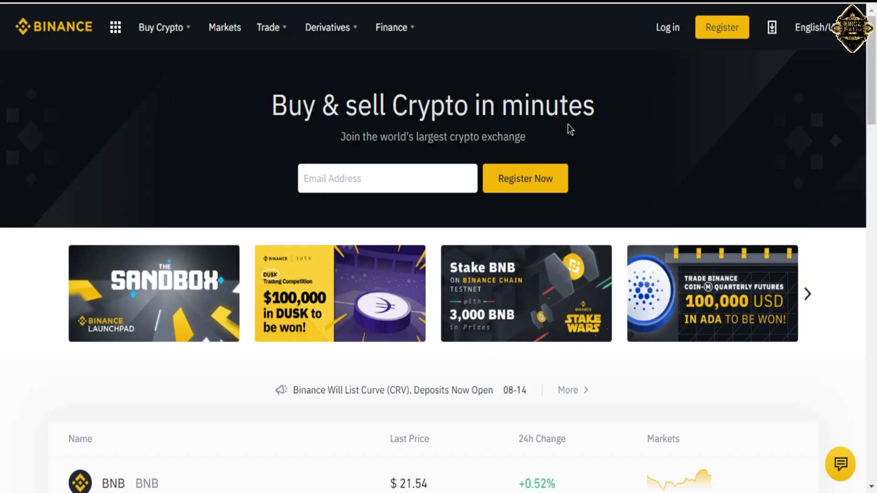
Open the Register page from the top right of the Binance homepage.
left_click(723, 33)
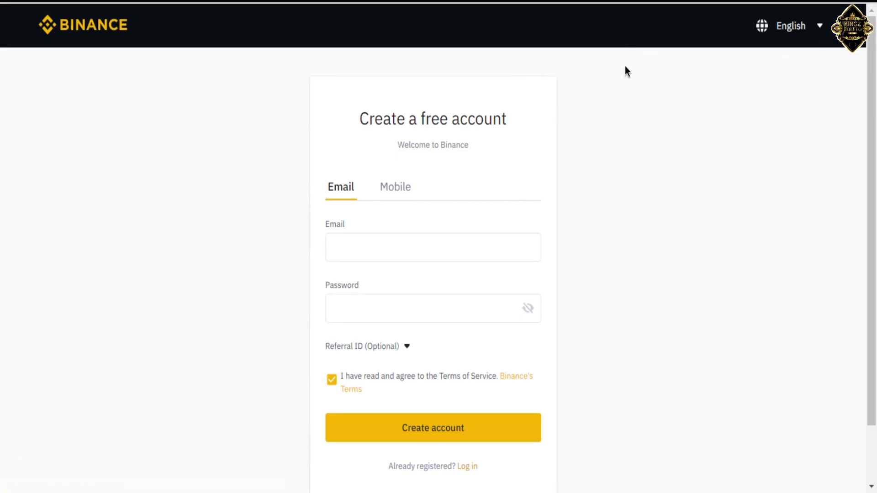
Enter the new account's e-mail address in the Email field.
left_click(821, 27)
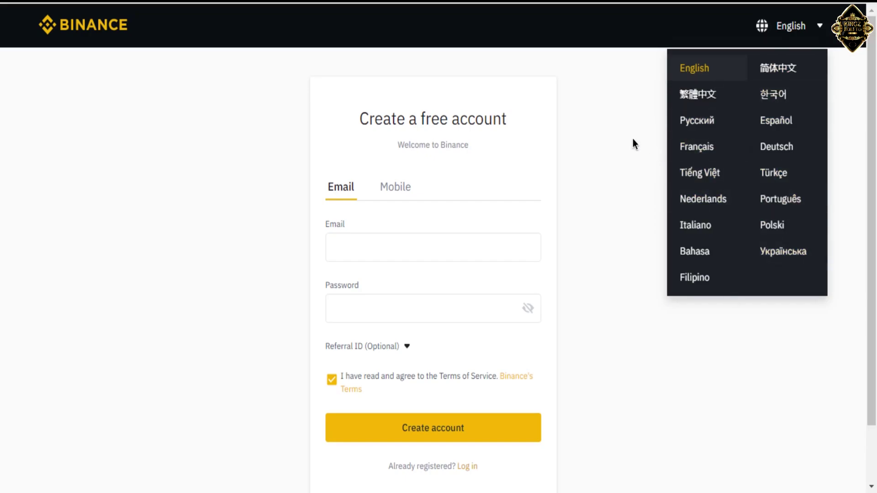
left_click(443, 249)
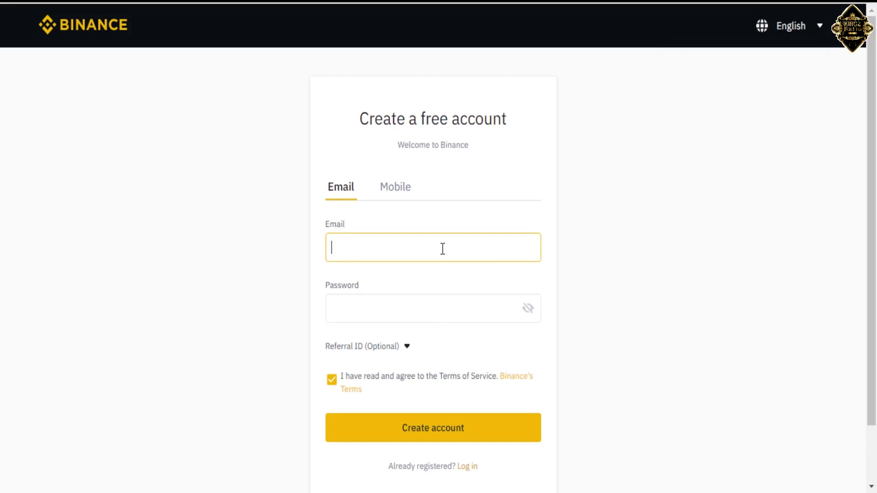
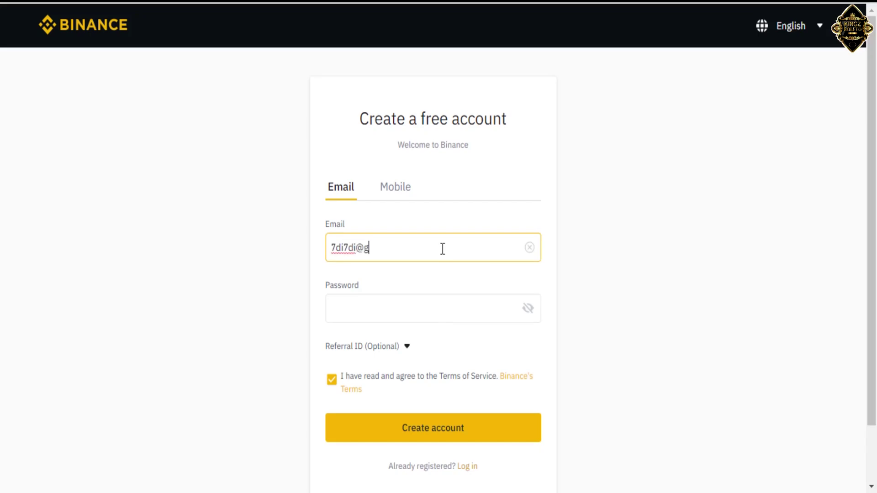
Enter a High-strength account password in the Password field.
mouse_move(367, 315)
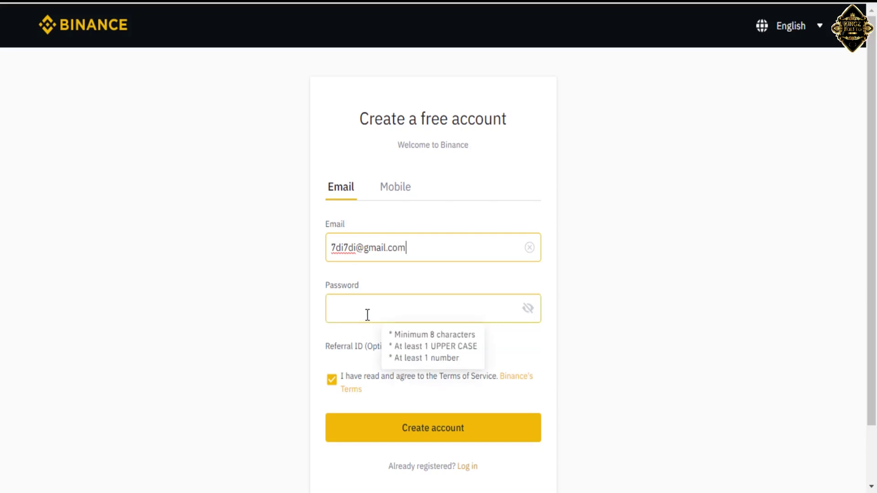
left_click(367, 315)
type("•")
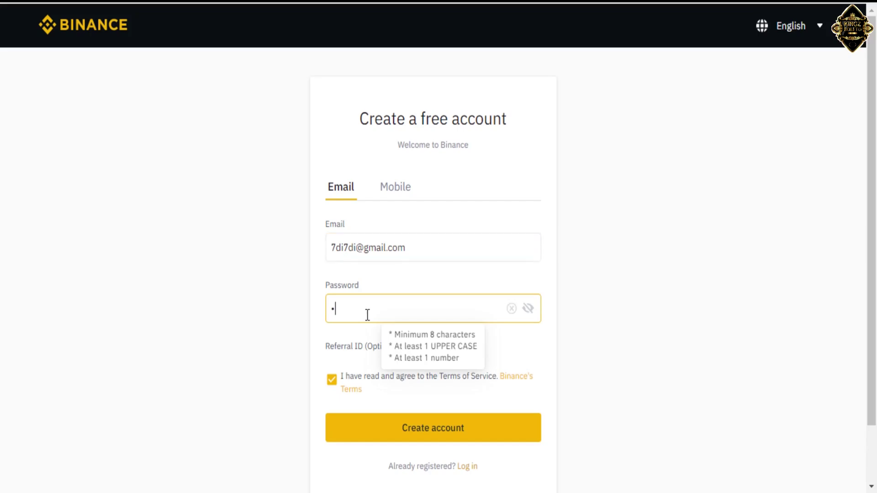
key("BackSpace")
type("•••")
key("BackSpace")
key("BackSpace")
key("BackSpace")
type("•••••••••••••••••")
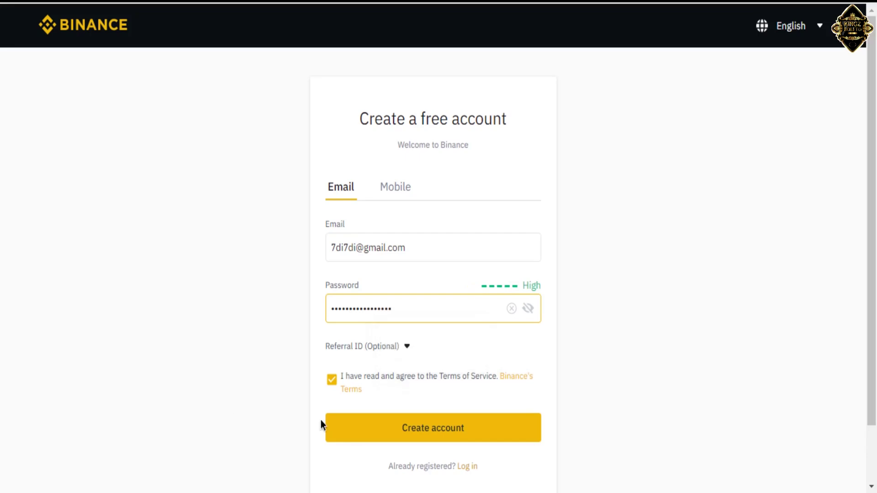
Submit the registration and decline Chrome's offer to save the password.
left_click(420, 432)
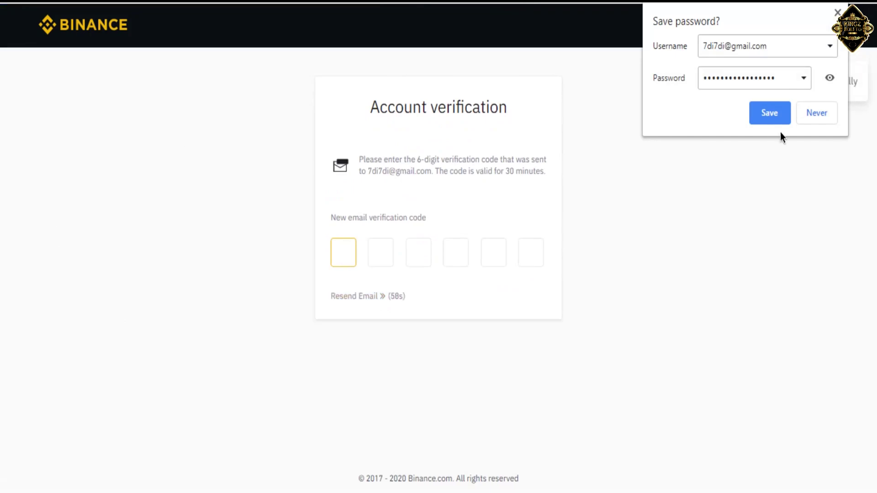
left_click(815, 114)
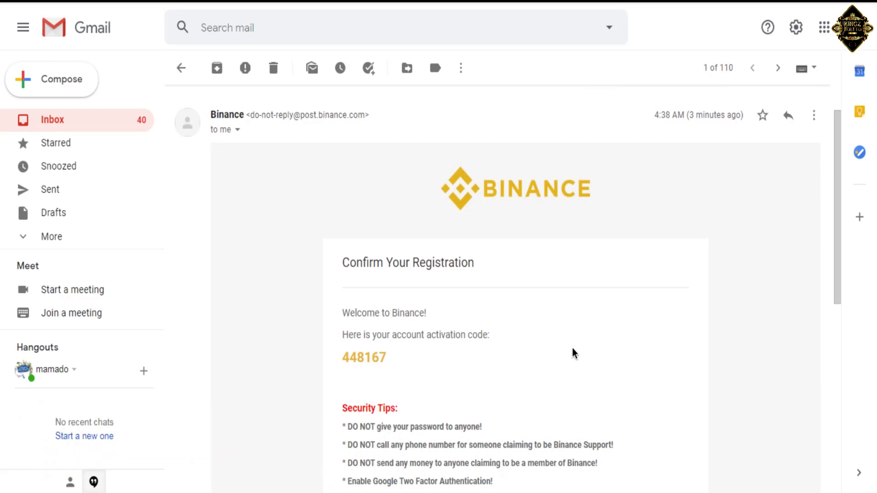
Copy the activation code from the Binance e-mail and return to the verification tab.
left_click_drag(386, 357, 347, 357)
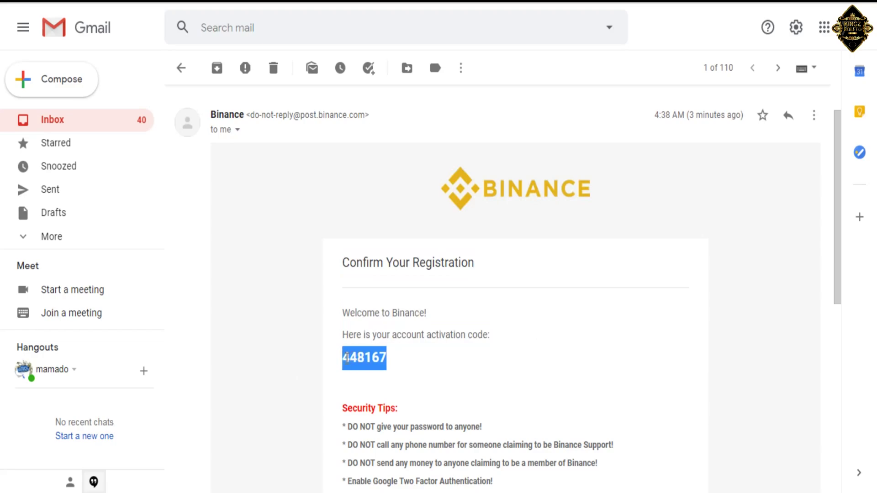
right_click(348, 359)
left_click(363, 366)
key("ctrl+Tab")
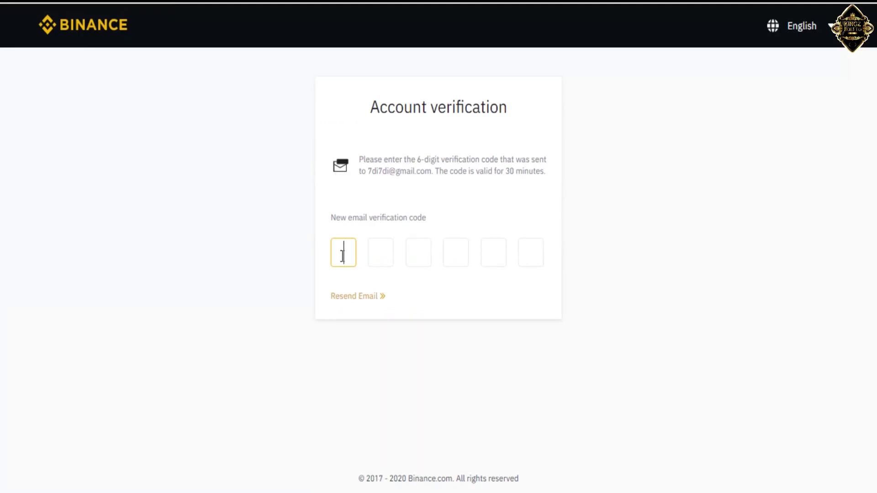
Paste the copied activation code into the six verification boxes.
key("ctrl+v")
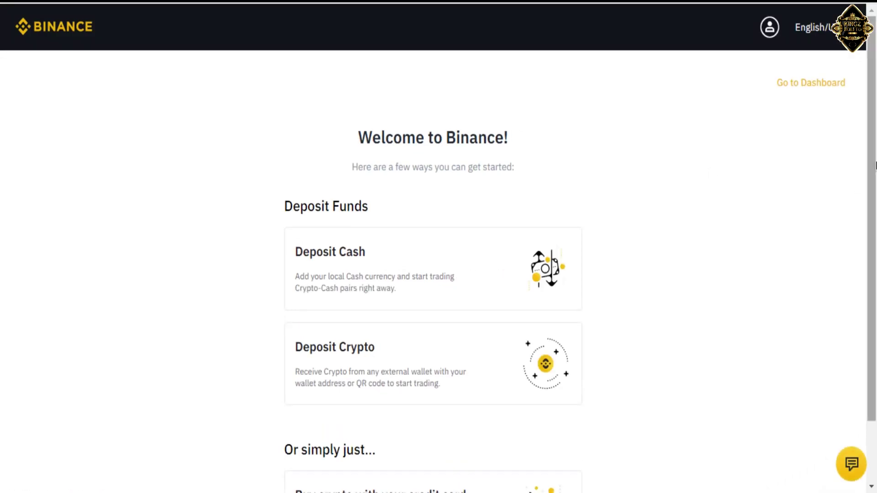
scroll(873, 165, "down", 2)
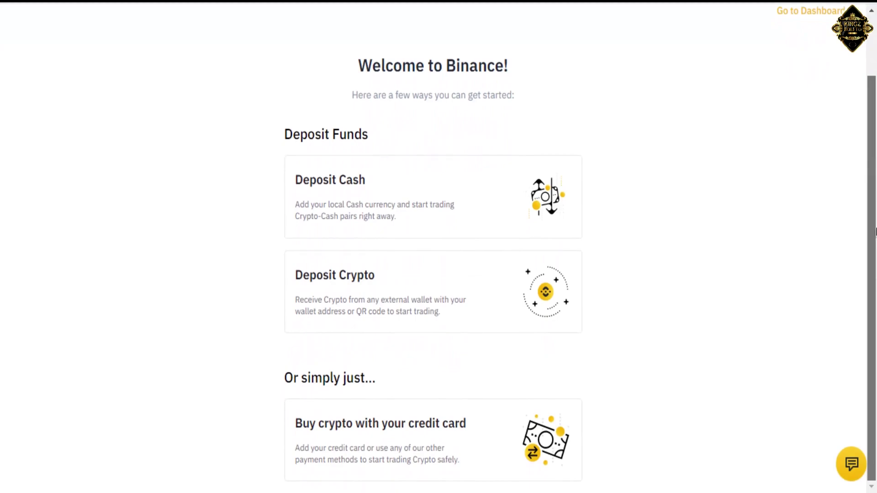
scroll(439, 247, "up", 2)
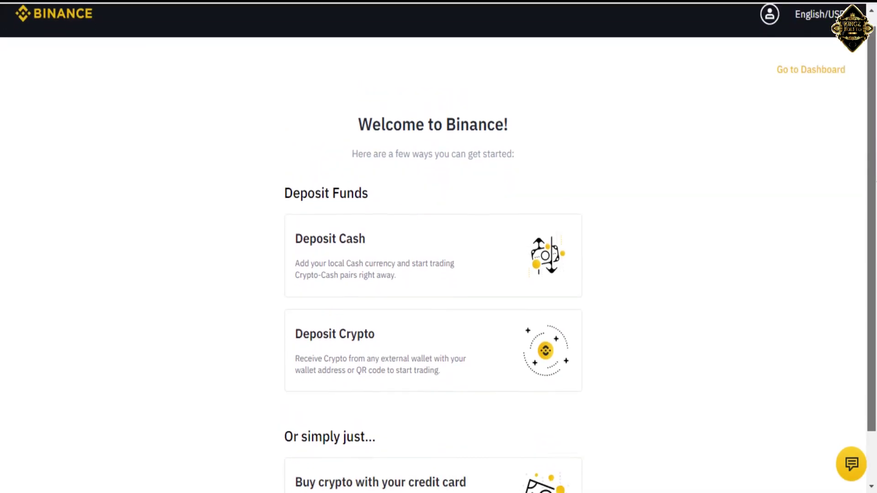
scroll(439, 246, "down", 2)
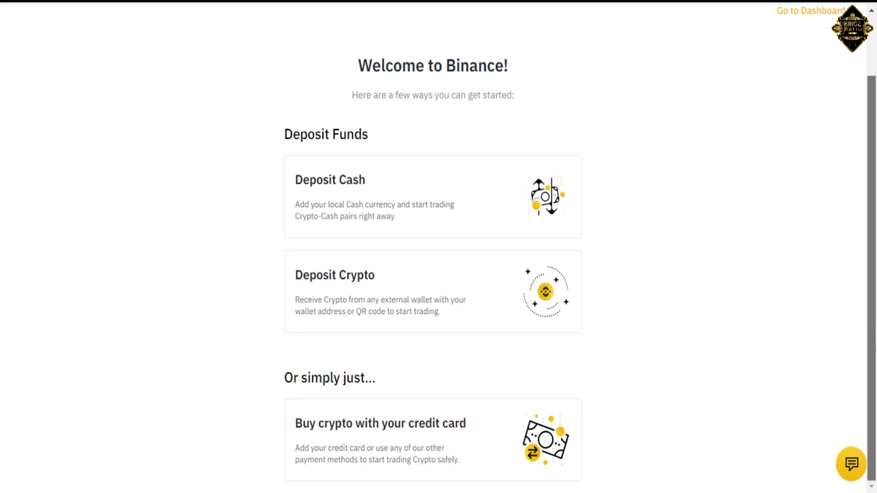
scroll(609, 315, "up", 2)
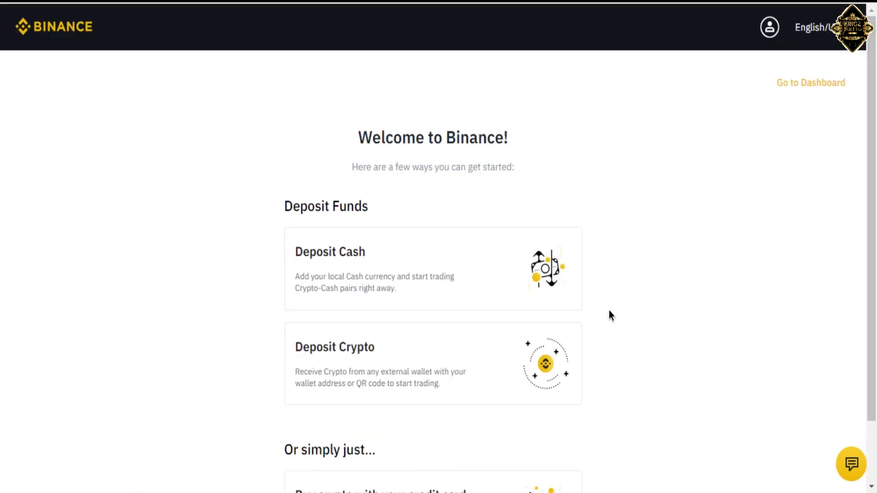
Go to the Dashboard and postpone the security verification with Remind me later.
left_click(801, 85)
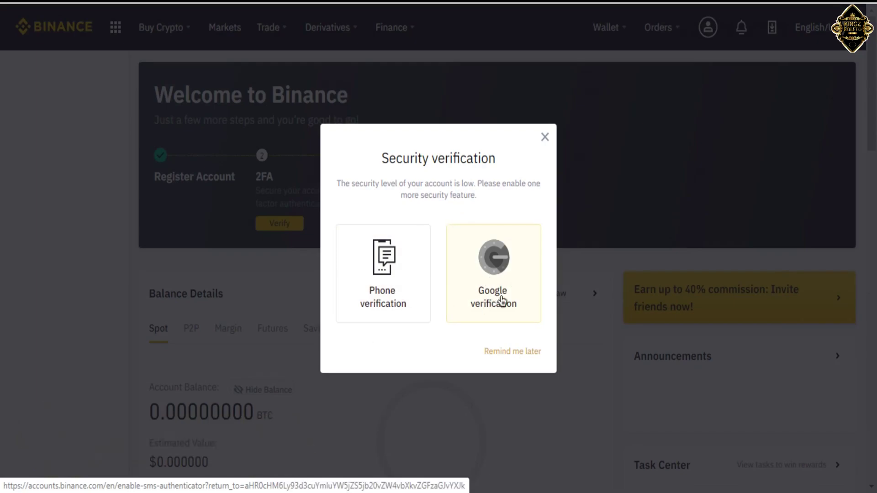
left_click(502, 351)
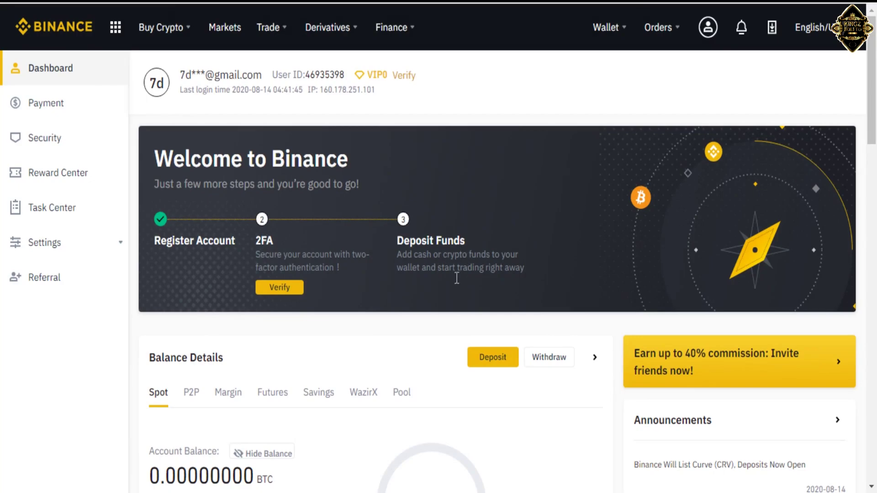
Check the site's connection security details, then open Payment from the left sidebar.
left_click_drag(874, 78, 874, 61)
left_click(101, 4)
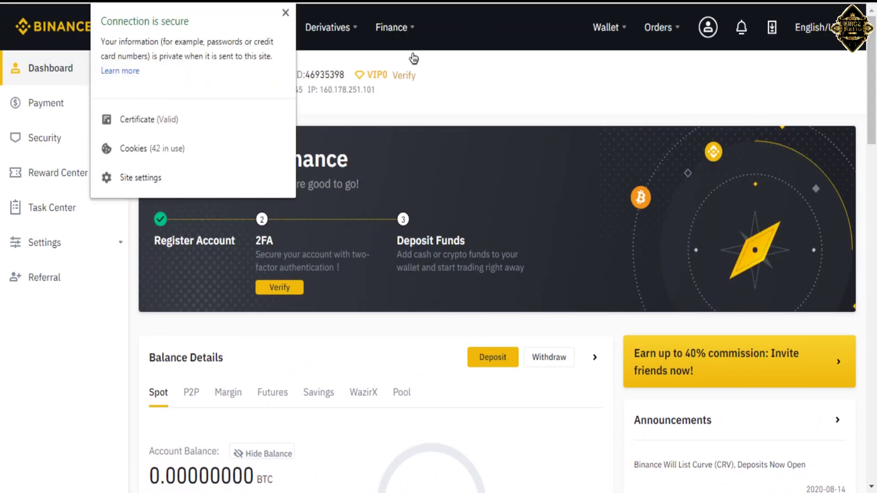
left_click(656, 104)
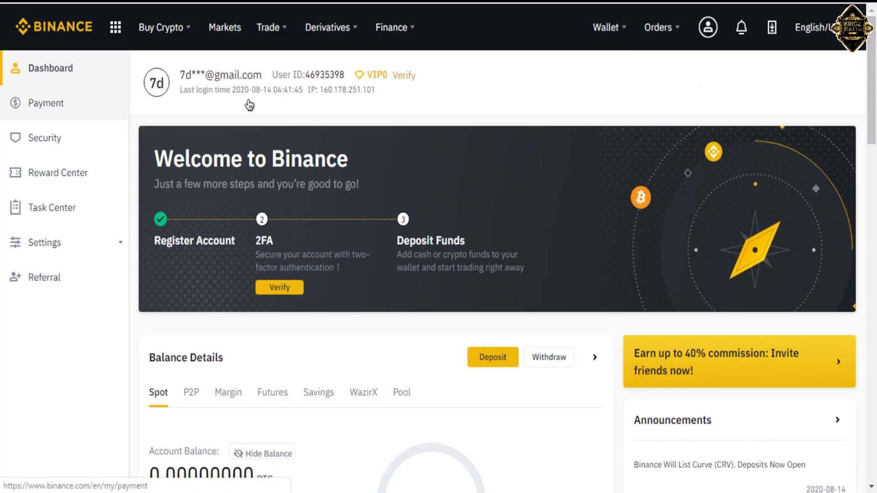
left_click(50, 110)
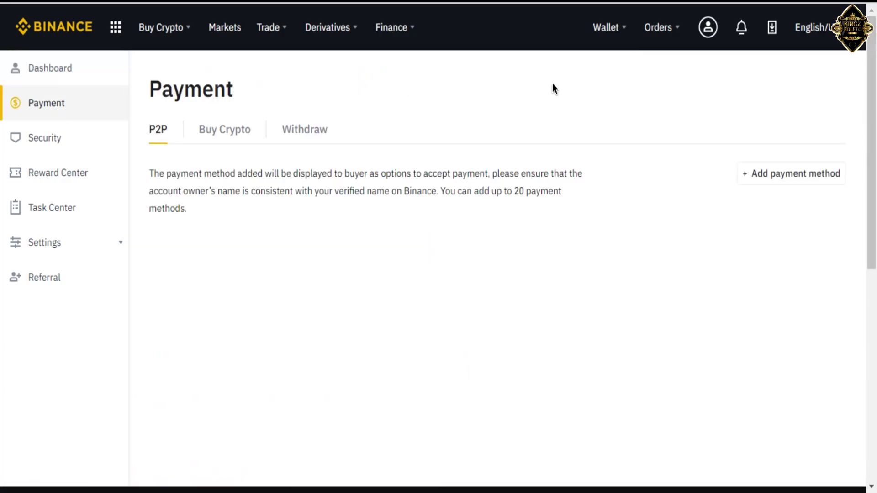